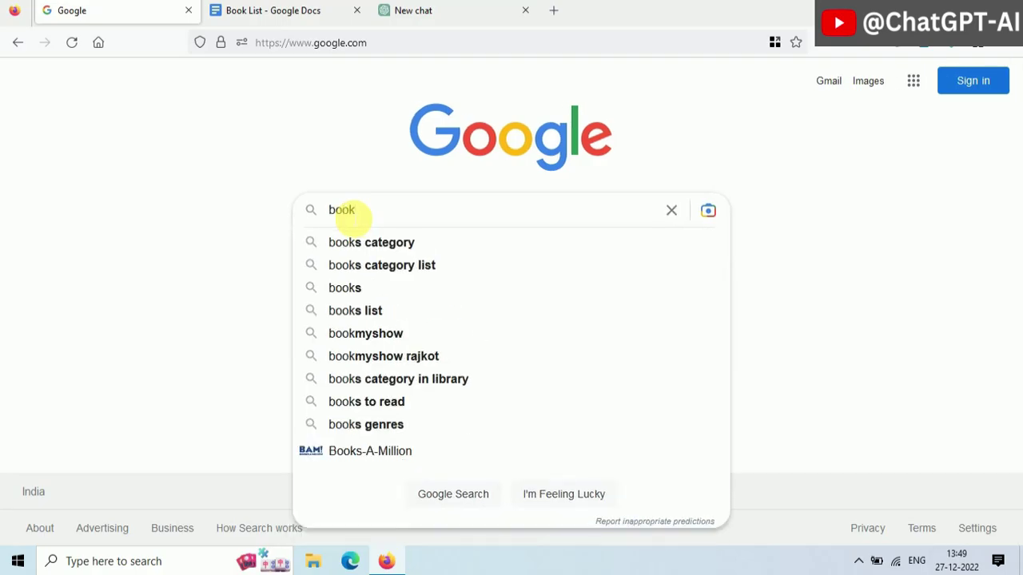
Step: Search Google for "books category list" and open the bookbeaver.co.uk guide to the different types of books
key(Down)
key(Down)
key(Return)
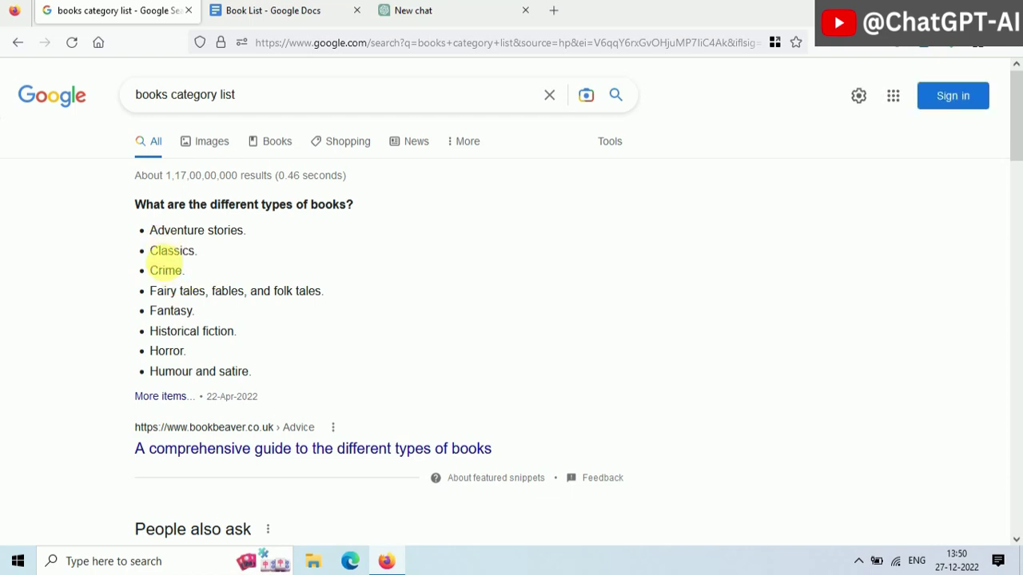
click(206, 448)
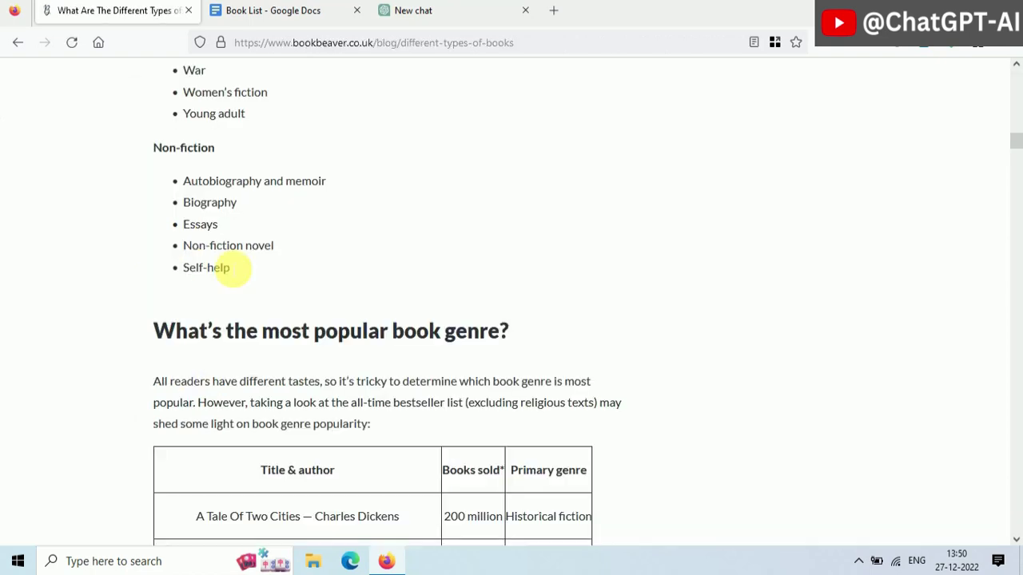
scroll(227, 270, up, 3)
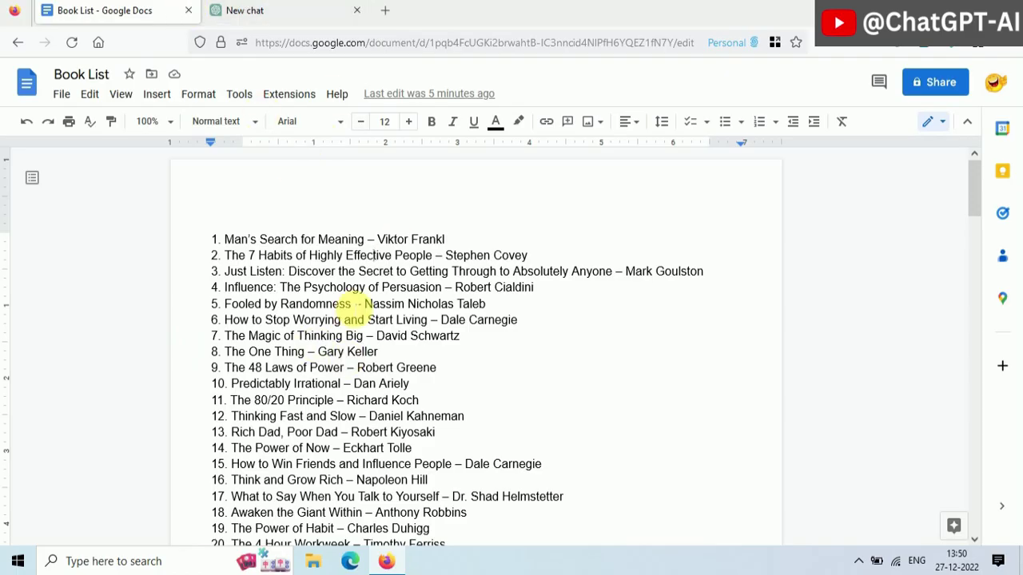
Step: Take the first entry of the Book List document, Man's Search for Meaning, and ask ChatGPT for a summary of it
drag(973, 190, 984, 538)
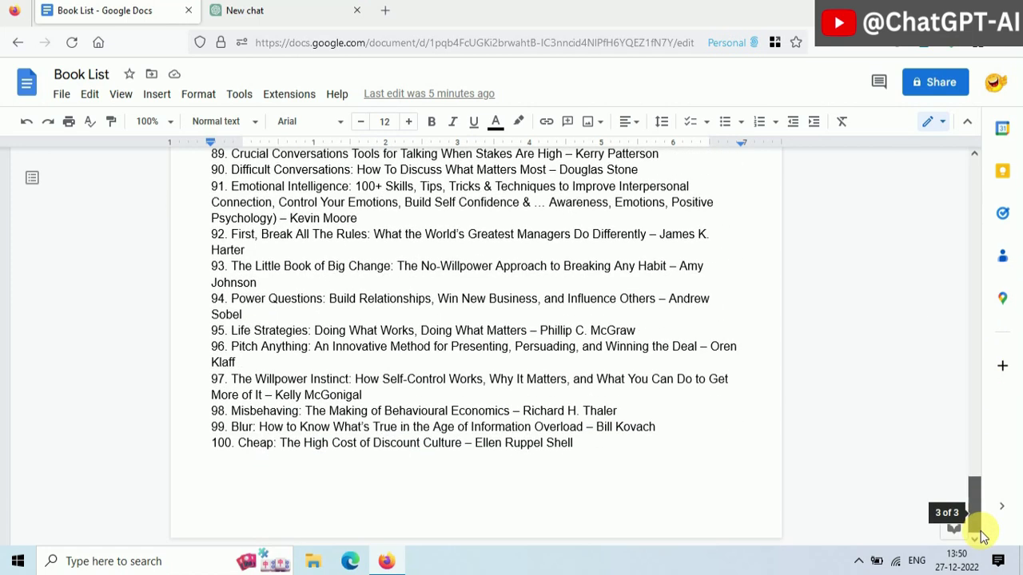
click(217, 445)
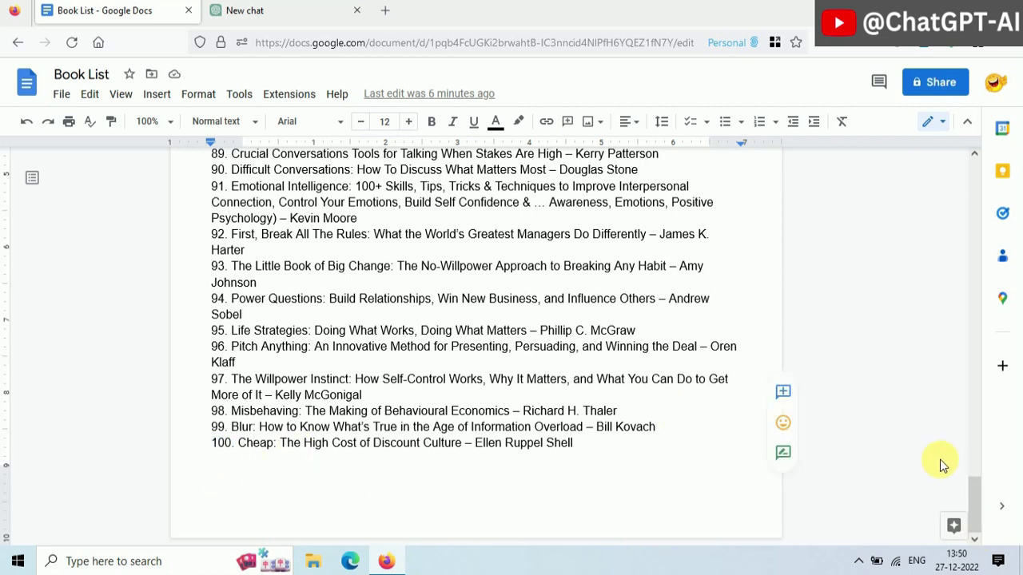
scroll(965, 275, up, 20)
click(471, 312)
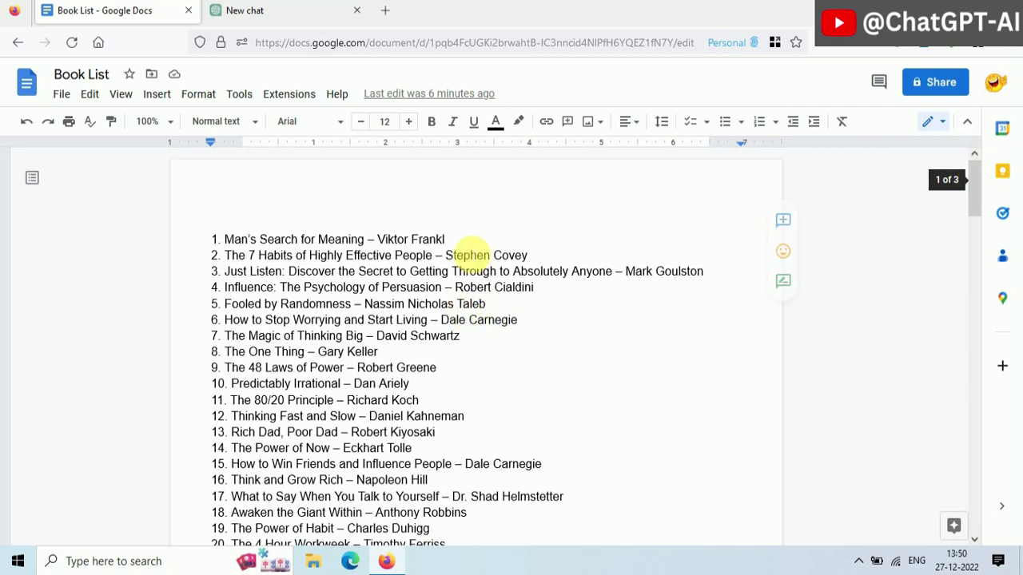
click(445, 239)
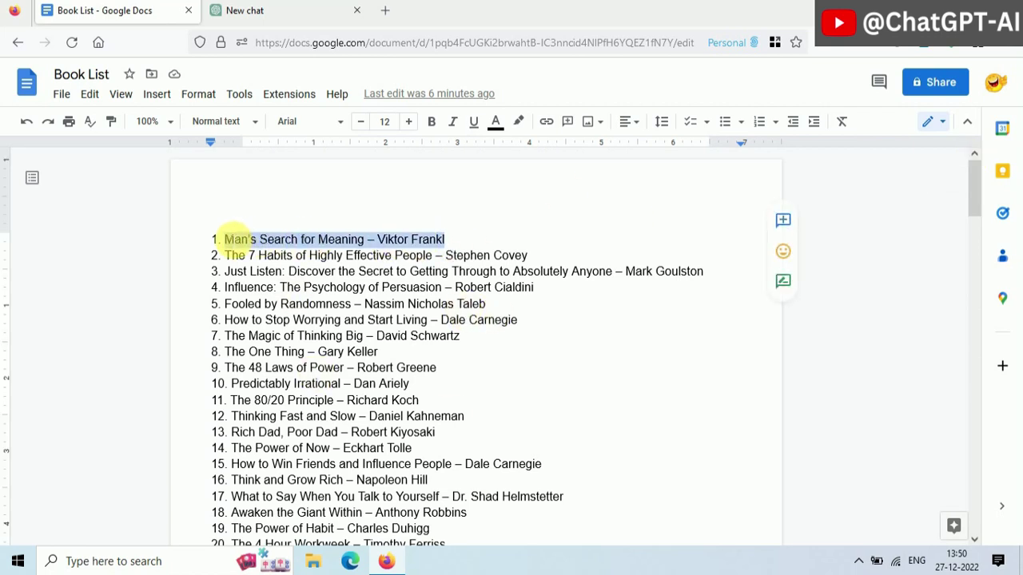
click(244, 11)
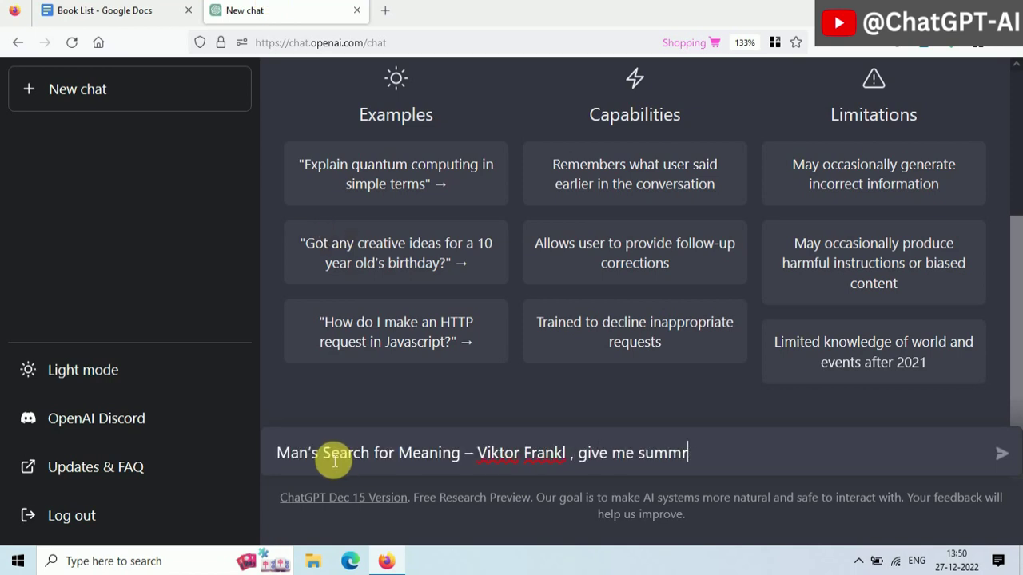
text(k.)
key(Return)
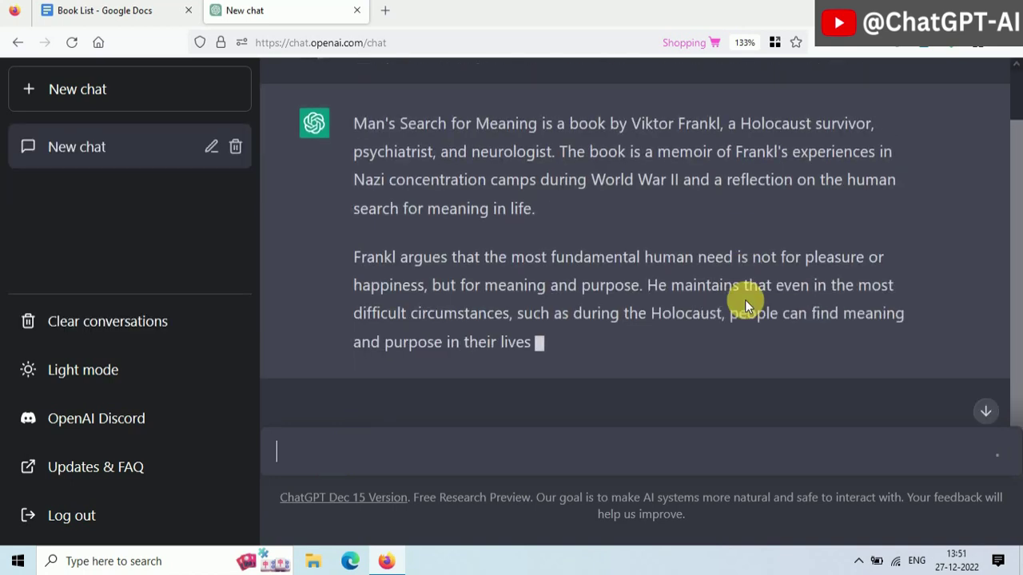
Step: Copy ChatGPT's summary of Man's Search for Meaning to the end of the Book List document in Google Docs
scroll(1015, 343, down, 2)
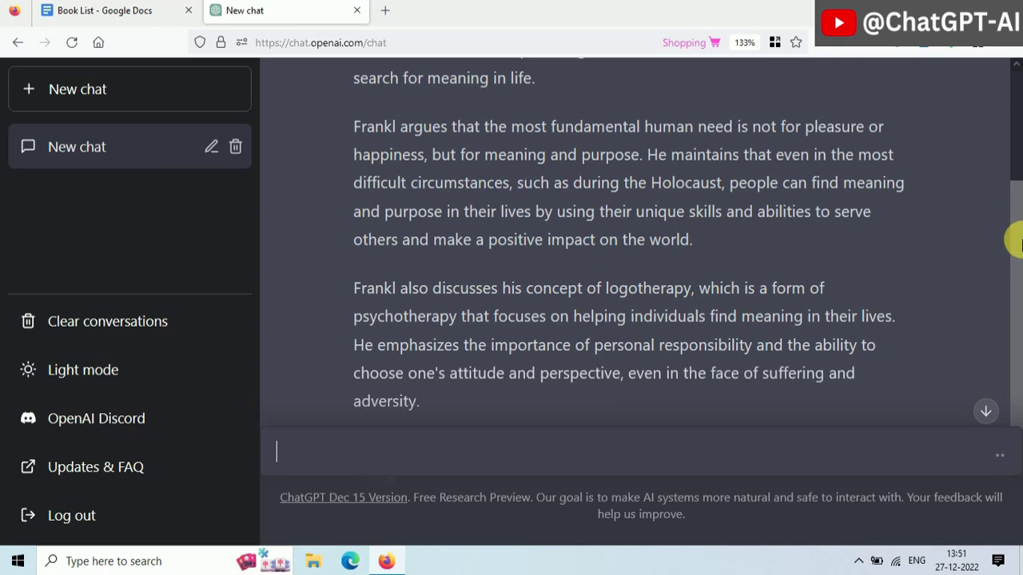
drag(1018, 237, 1015, 376)
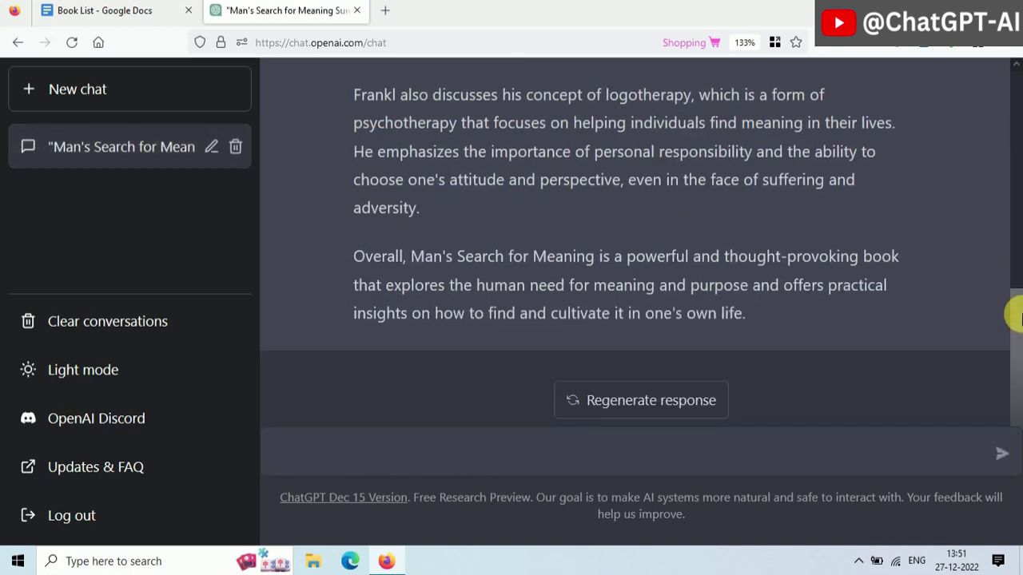
scroll(987, 305, up, 1)
scroll(989, 303, down, 1)
drag(756, 324, 347, 173)
key(ctrl+c)
click(110, 8)
drag(976, 192, 979, 516)
click(617, 517)
key(ctrl+v)
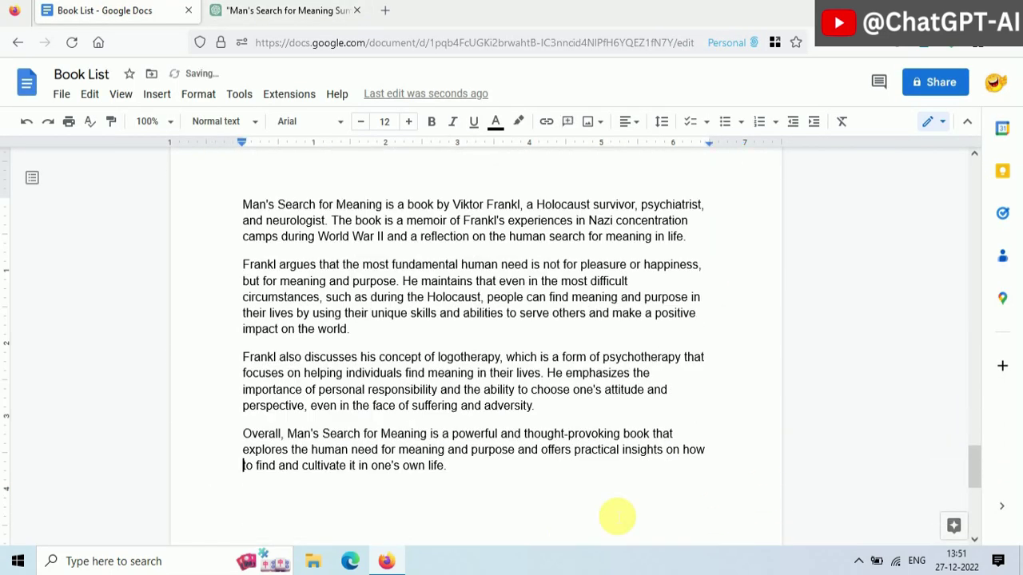
Step: Copy the second title, The 7 Habits of Highly Effective People, from the list and submit it to ChatGPT for a summary
drag(974, 460, 972, 189)
drag(432, 256, 225, 257)
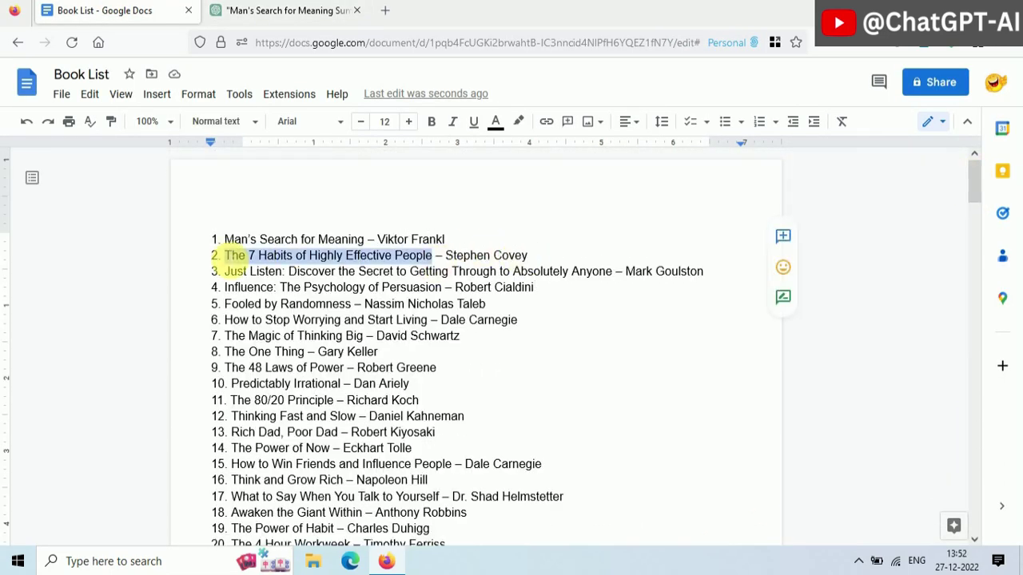
key(ctrl+c)
click(288, 10)
click(347, 469)
key(ctrl+v)
key(Return)
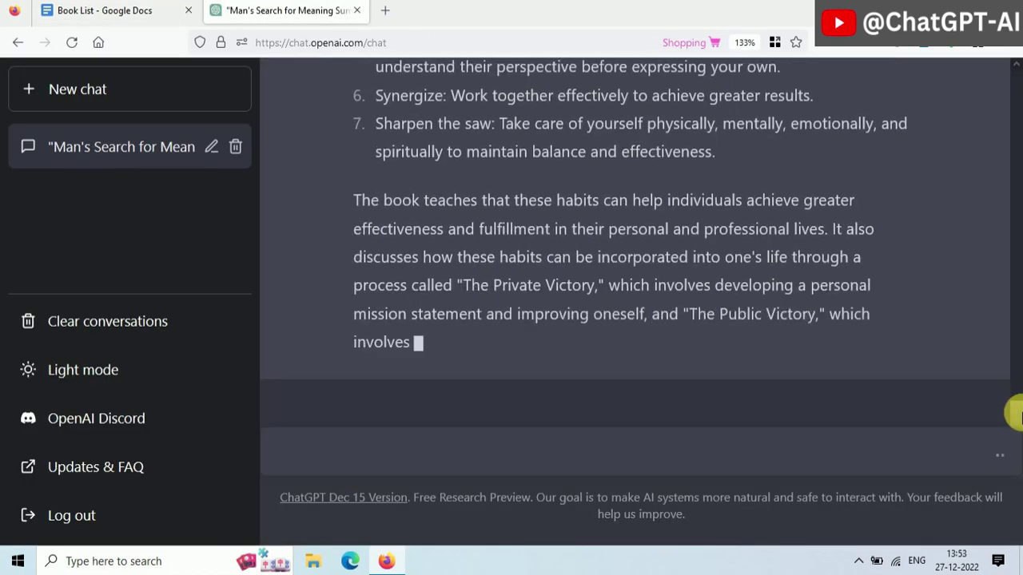
Step: Copy ChatGPT's summary of The 7 Habits of Highly Effective People below the previous summary in the Book List document
drag(742, 312, 362, 186)
key(ctrl+c)
click(104, 10)
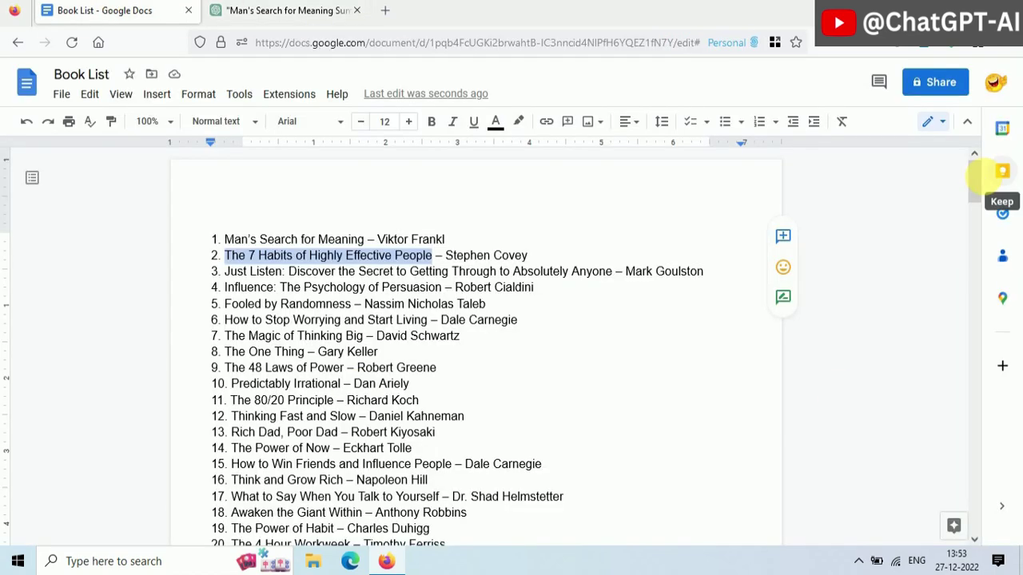
scroll(267, 376, down, 10)
click(267, 376)
key(ctrl+v)
Step: Format the line The 7 Habits of Highly Effective People above its summary with a title-size paragraph style
scroll(973, 456, up, 5)
triple_click(409, 344)
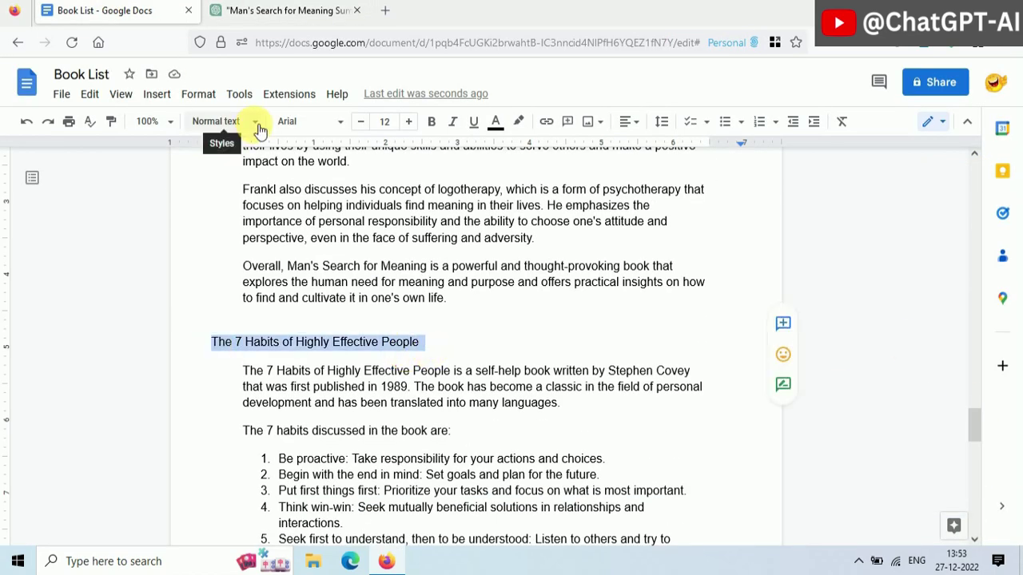
click(240, 120)
click(232, 188)
scroll(978, 423, up, 2)
key(Return)
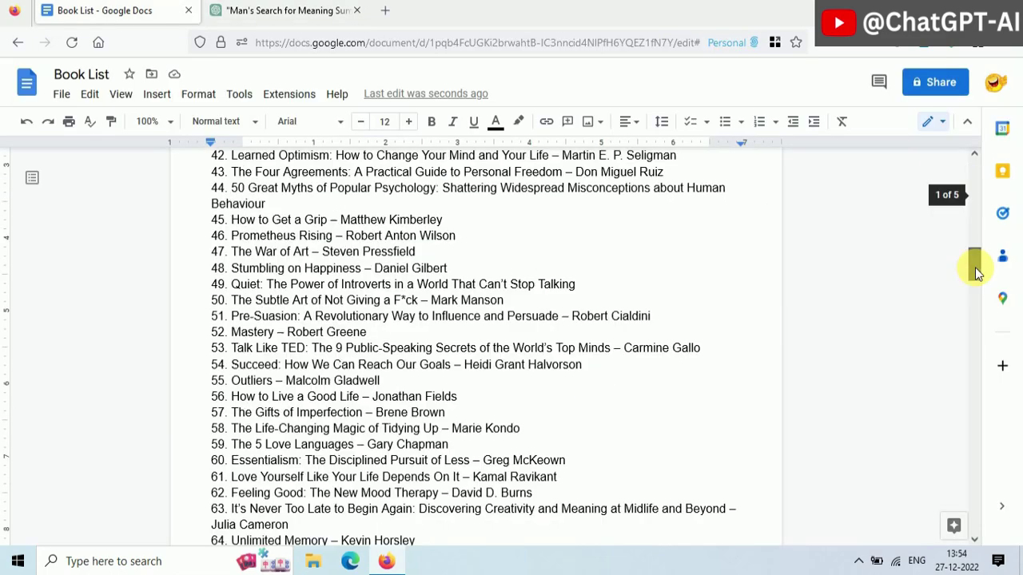
Step: Select ChatGPT's summary that lists the principles for persuading others, such as reciprocity and social proof
scroll(977, 263, down, 15)
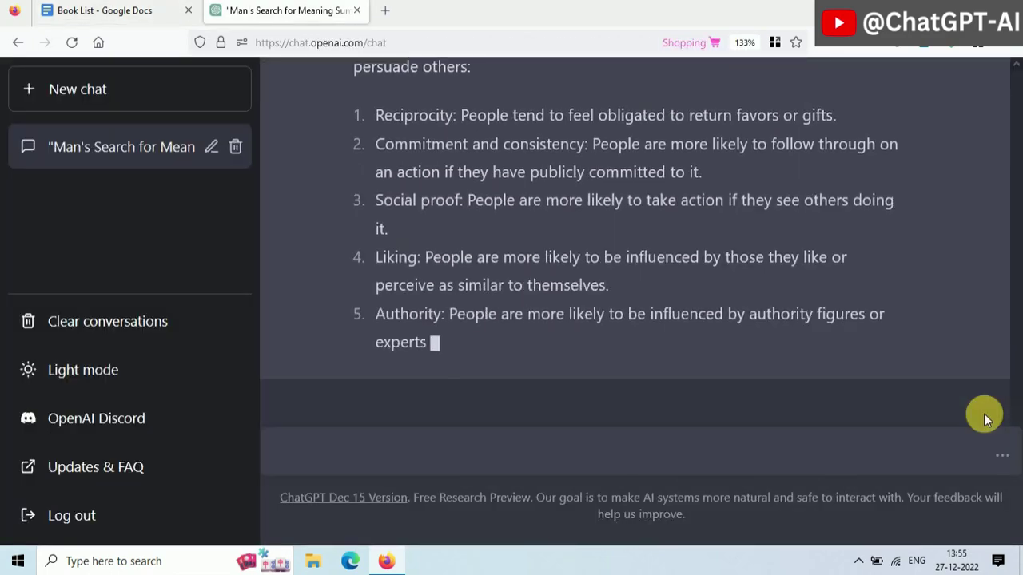
drag(601, 313, 539, 166)
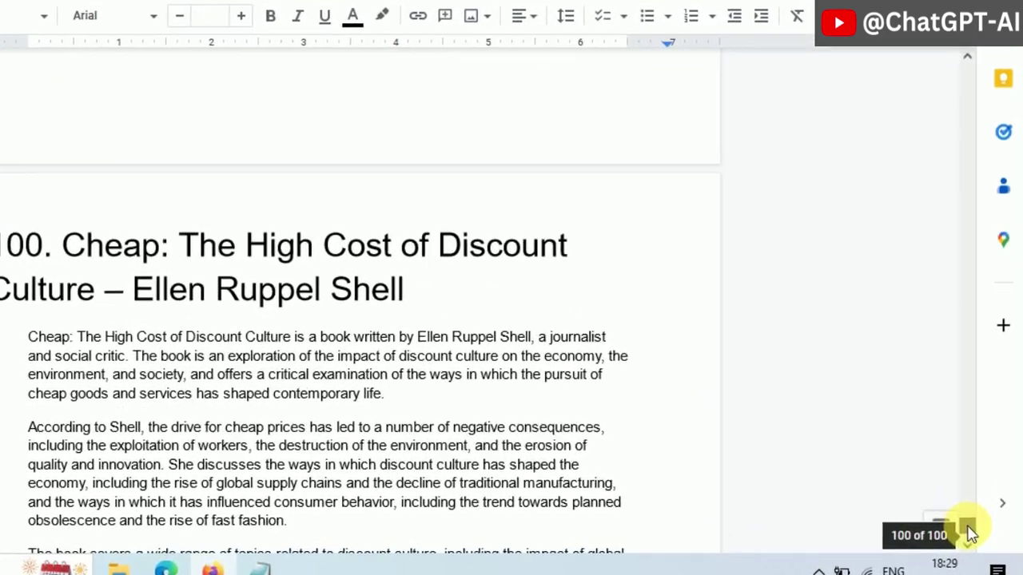
Step: Look back through the completed Book List document from the hundredth book's summary to the first page
drag(951, 530, 956, 0)
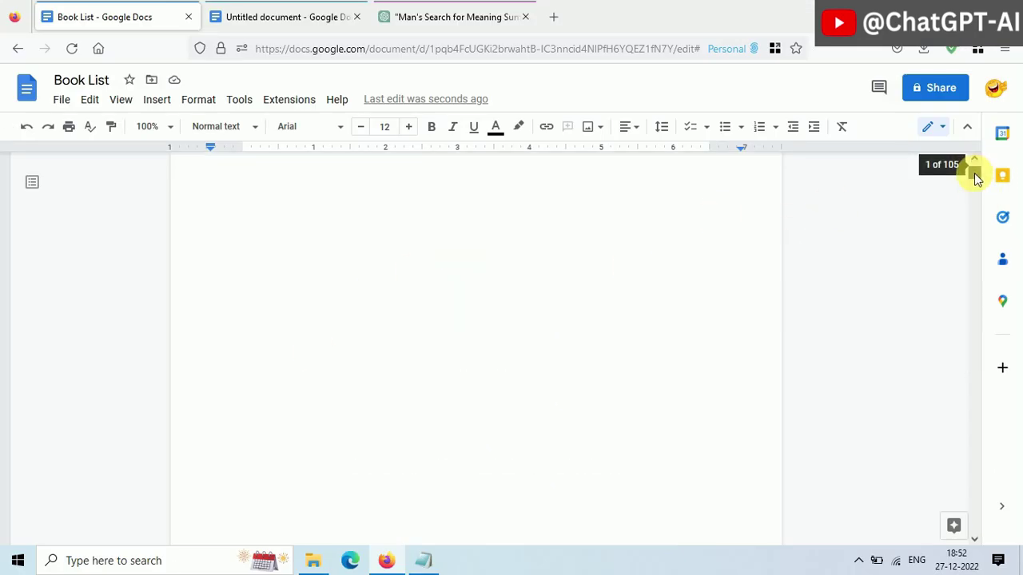
mouse_move(975, 173)
mouse_down()
mouse_move(978, 531)
mouse_move(988, 246)
mouse_move(977, 164)
mouse_up()
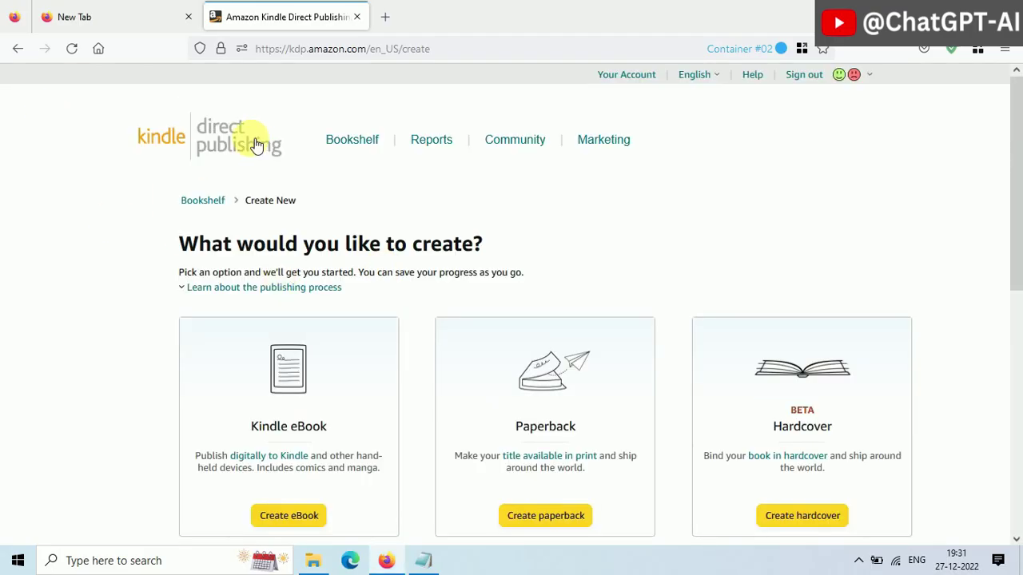
Step: Start a new Kindle eBook in Kindle Direct Publishing and go through its details form
scroll(302, 478, down, 1)
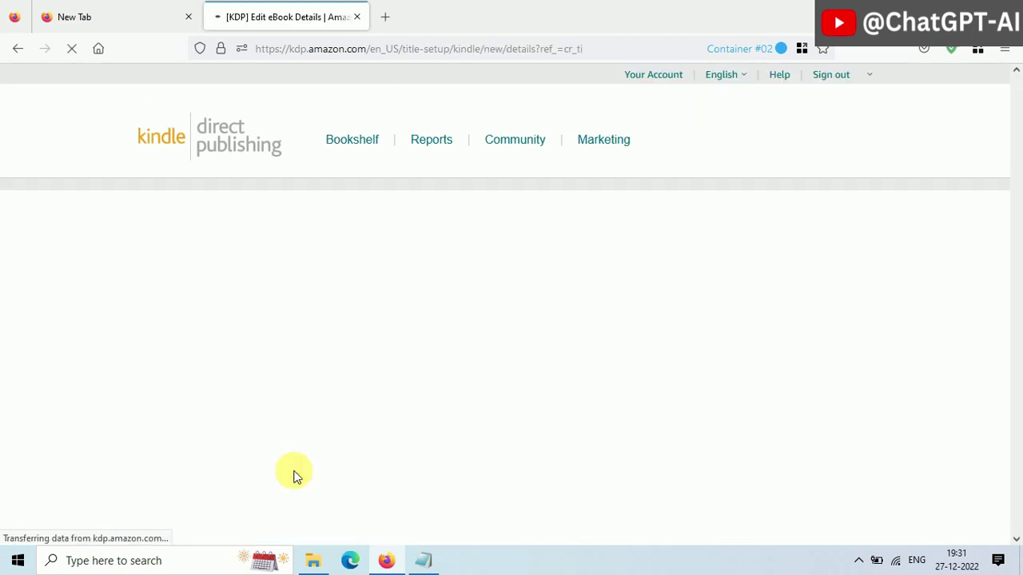
drag(1016, 80, 1016, 255)
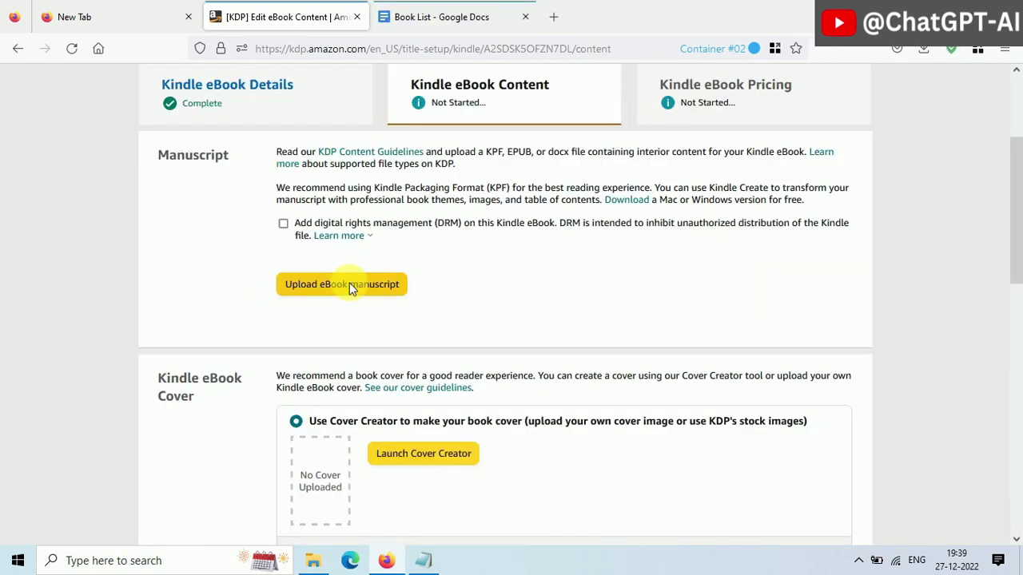
Step: Upload Book List.docx as the eBook manuscript and launch Cover Creator for the book cover
click(349, 282)
double_click(178, 142)
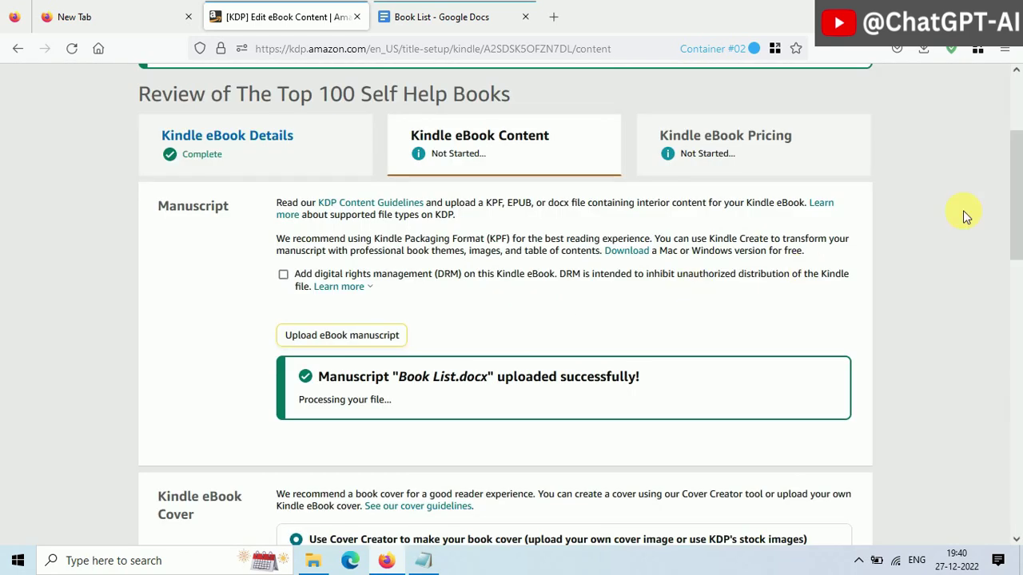
scroll(438, 251, down, 4)
click(438, 251)
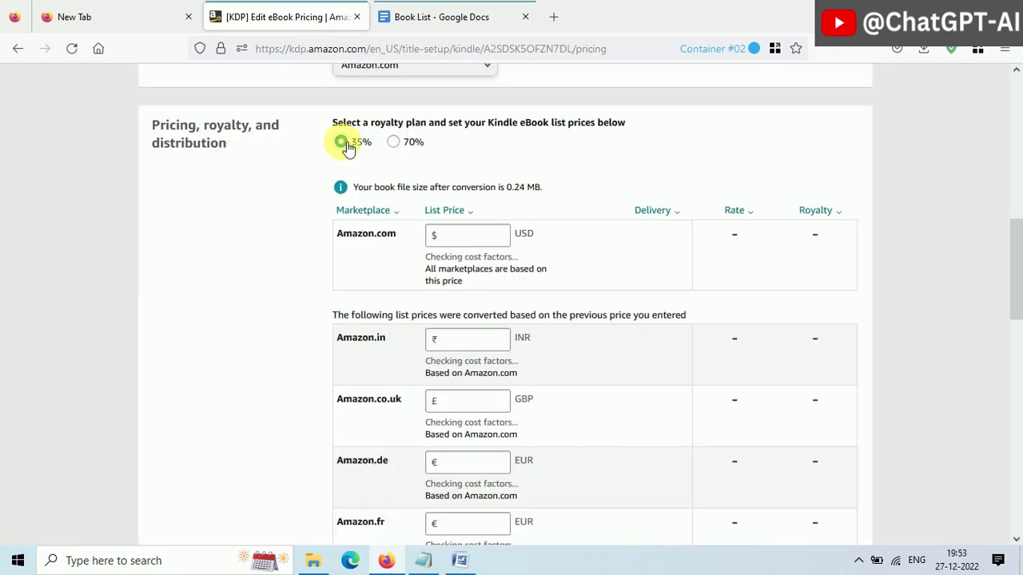
Step: Publish the Kindle eBook with the 35% royalty plan and an Amazon.com list price of 1 USD
click(338, 141)
click(472, 233)
text(1)
scroll(1017, 272, down, 1)
drag(1017, 272, 1019, 237)
click(777, 379)
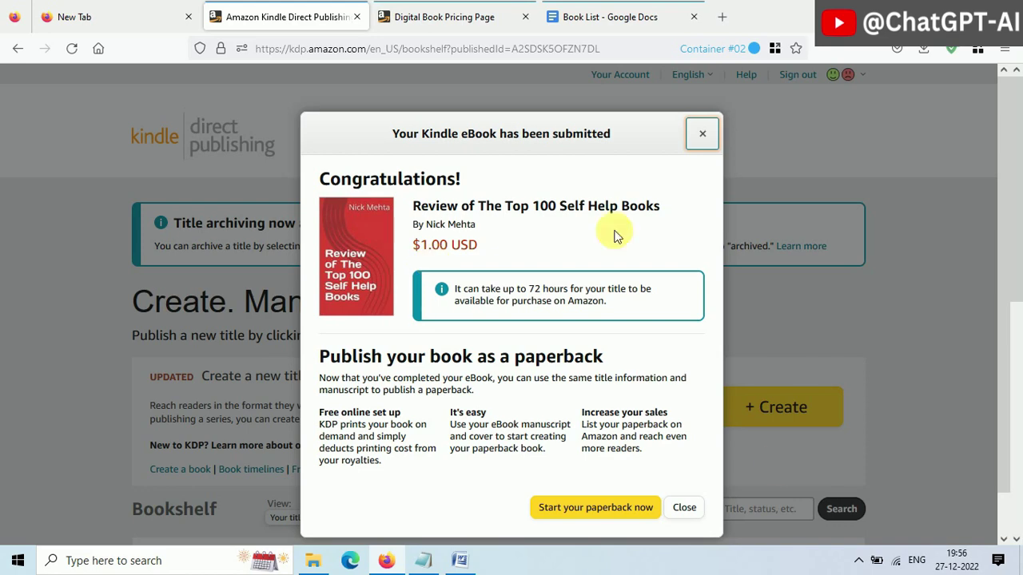
click(692, 511)
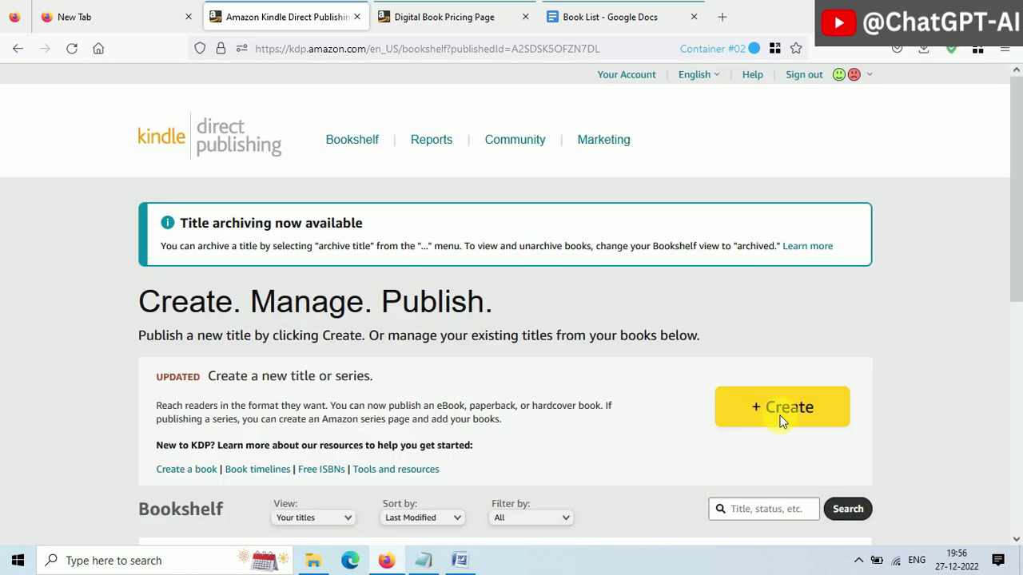